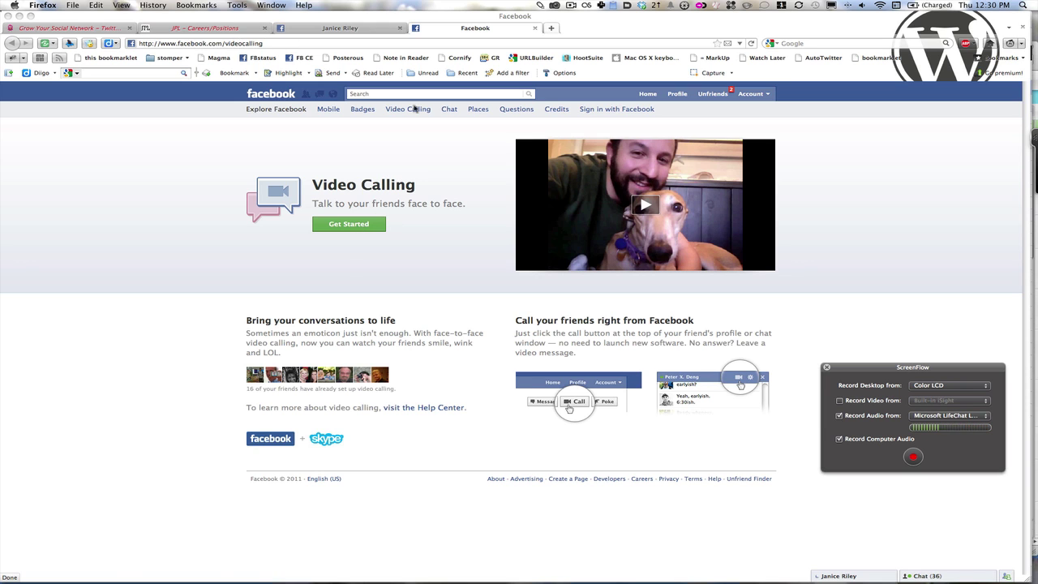
left_click(337, 29)
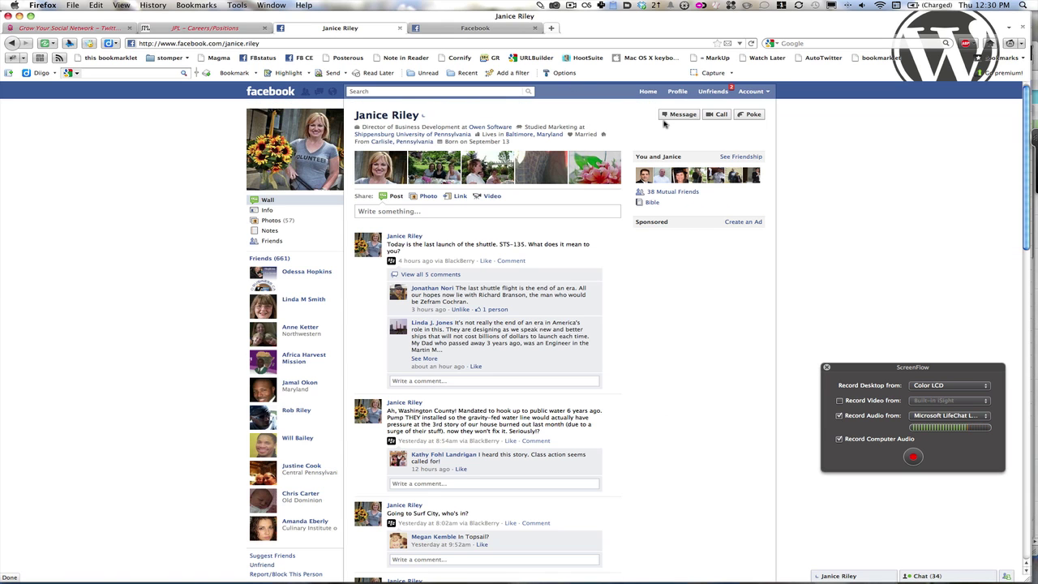
key("super+shift+5")
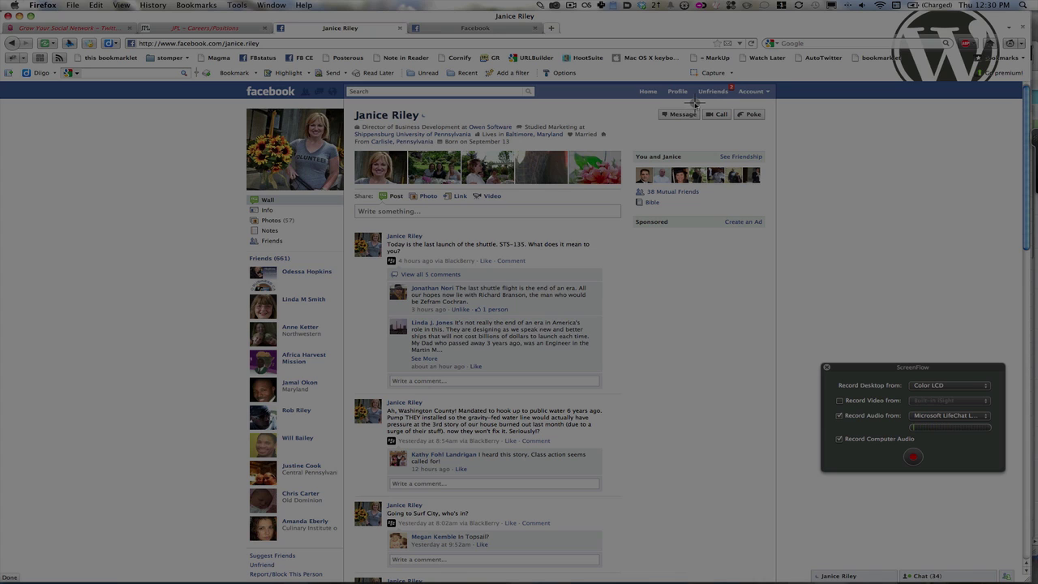
left_click_drag(695, 104, 737, 131)
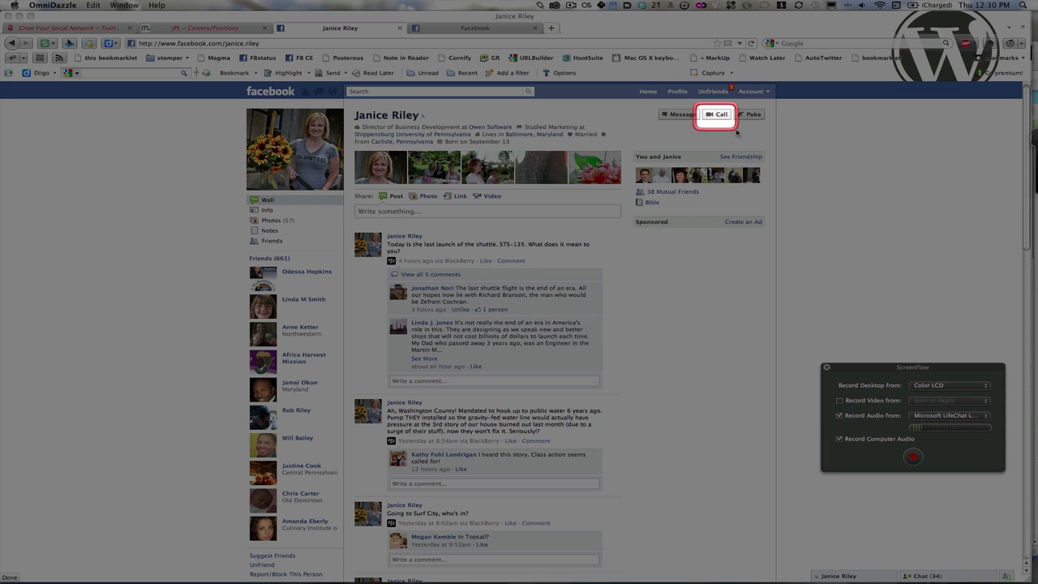
scroll(737, 132, "down", 3)
scroll(737, 133, "down", 10)
scroll(737, 132, "down", 8)
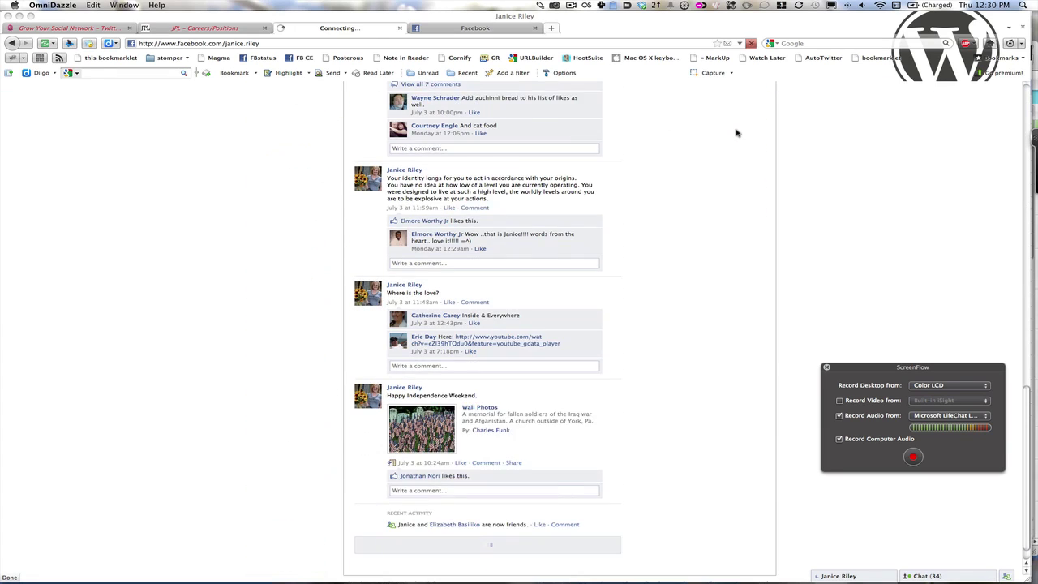
scroll(737, 132, "down", 1)
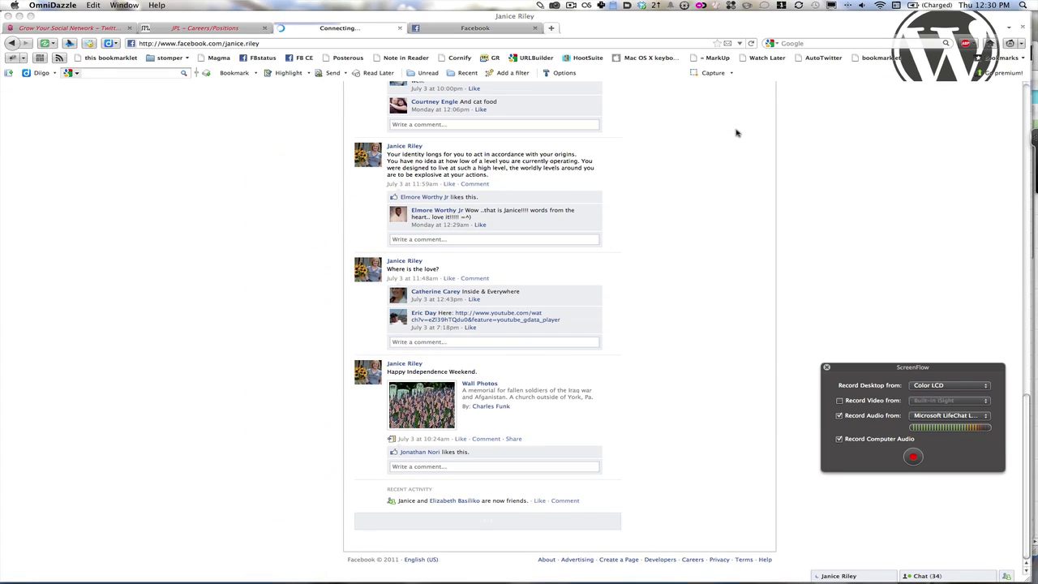
left_click(837, 576)
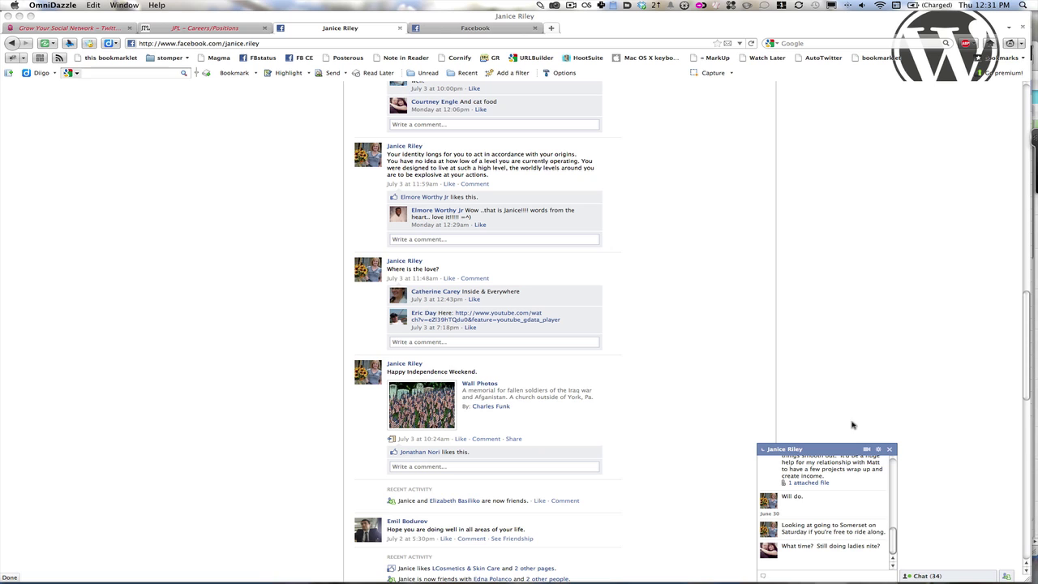
scroll(673, 250, "up", 2)
scroll(673, 250, "up", 10)
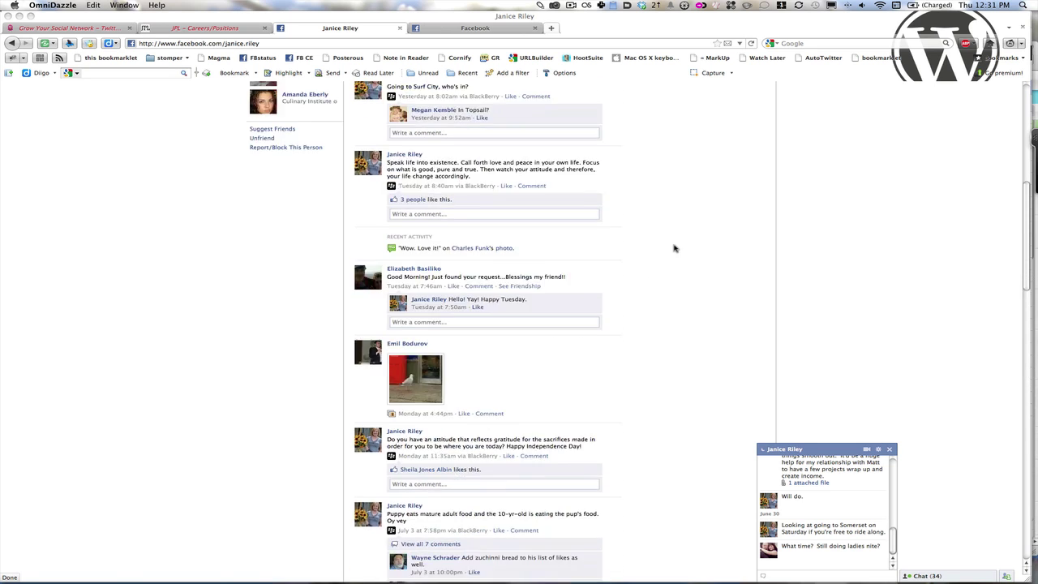
scroll(673, 249, "up", 10)
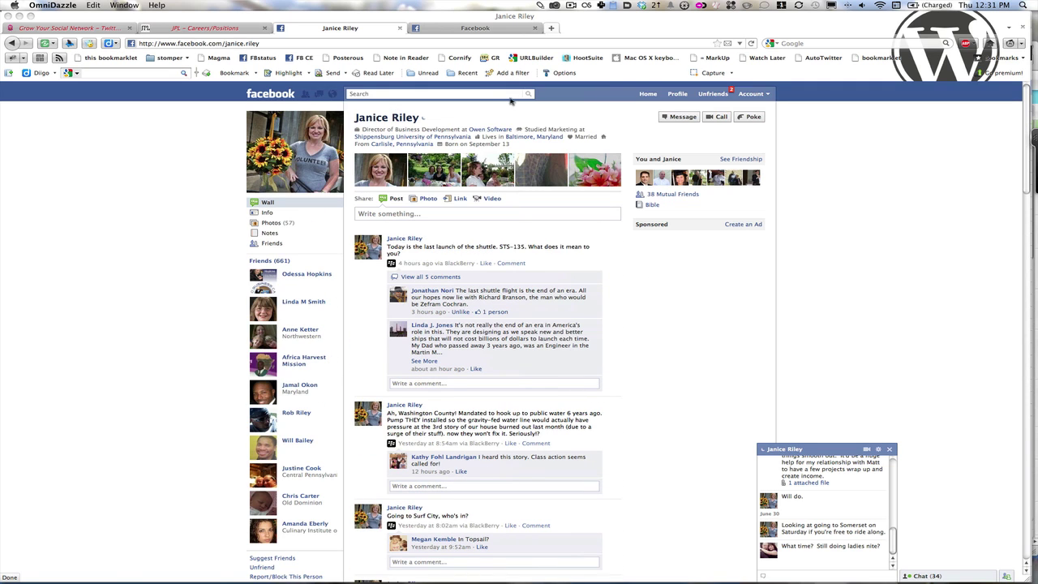
left_click(455, 30)
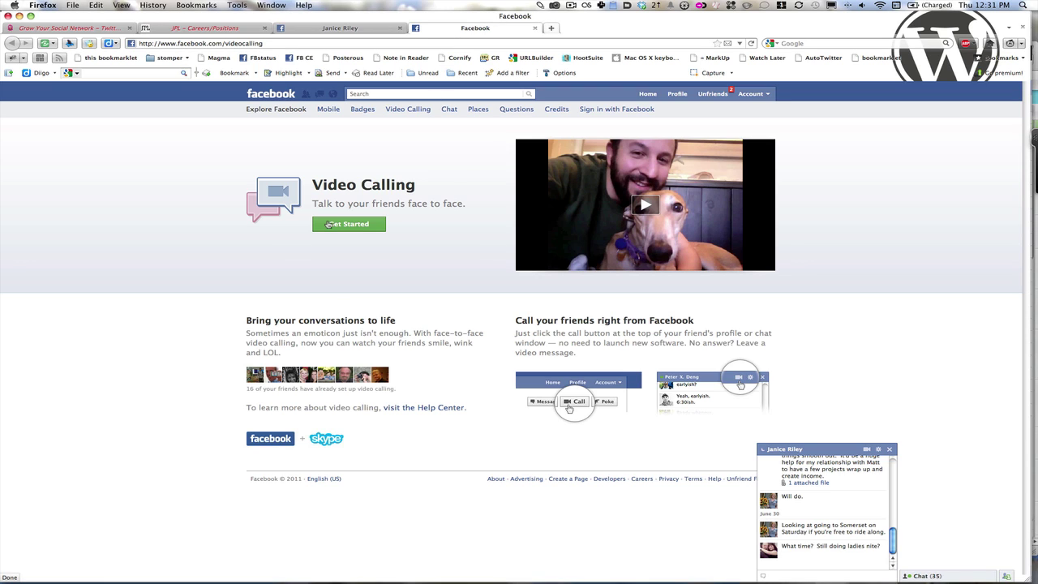
left_click(329, 225)
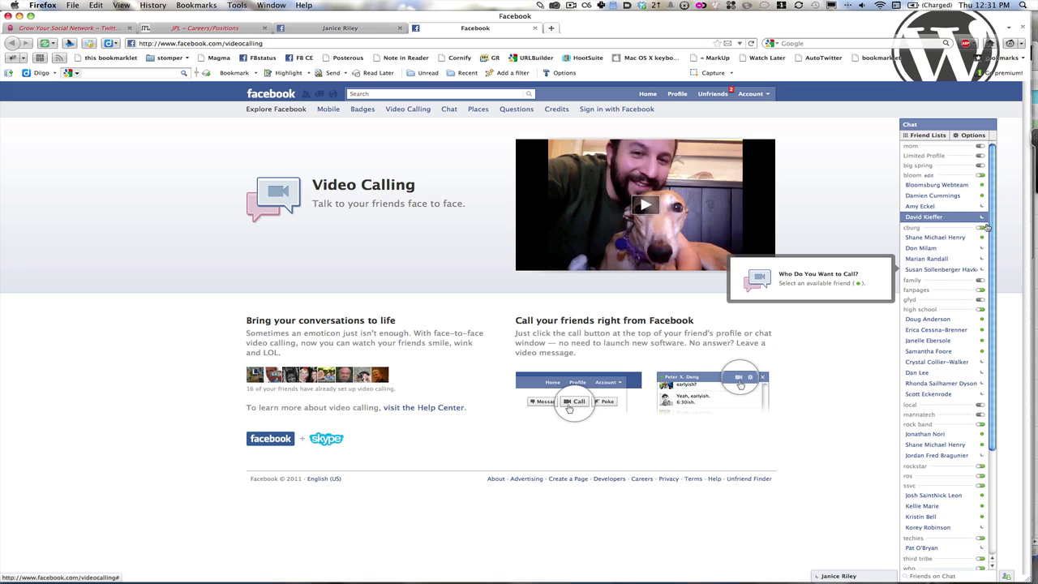
mouse_move(925, 485)
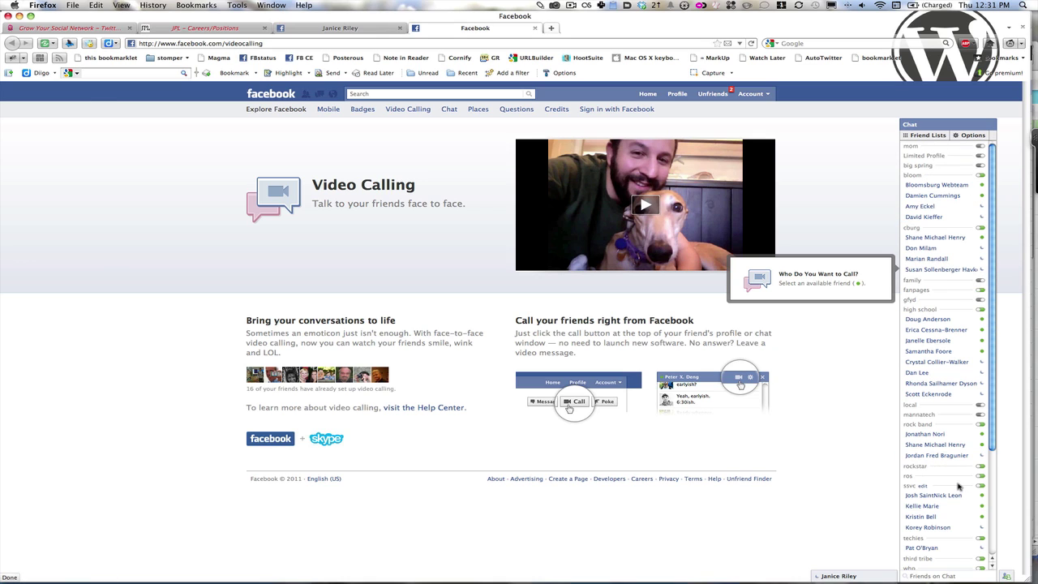
scroll(958, 485, "down", 2)
scroll(957, 486, "down", 3)
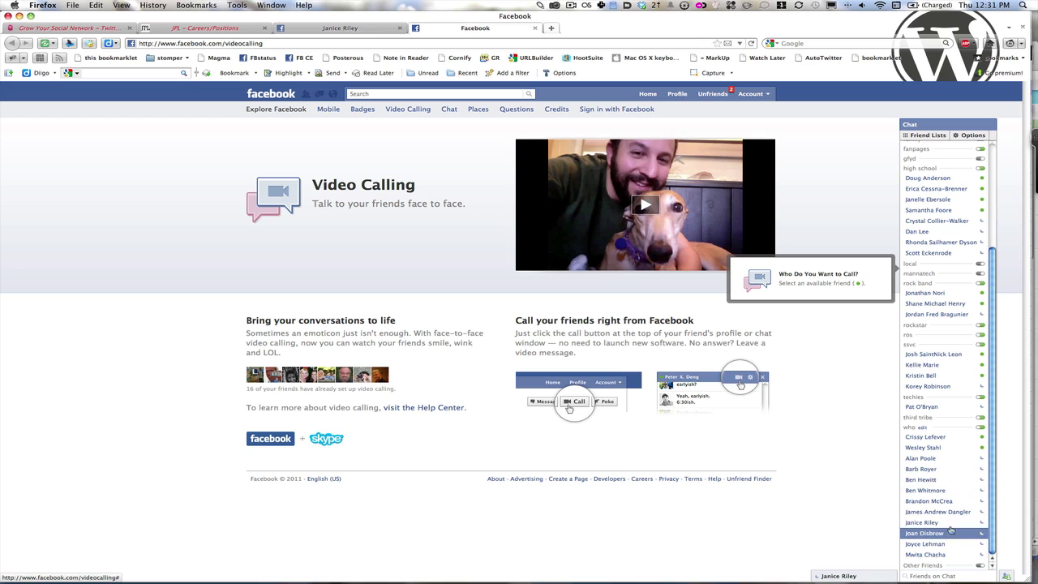
left_click(952, 523)
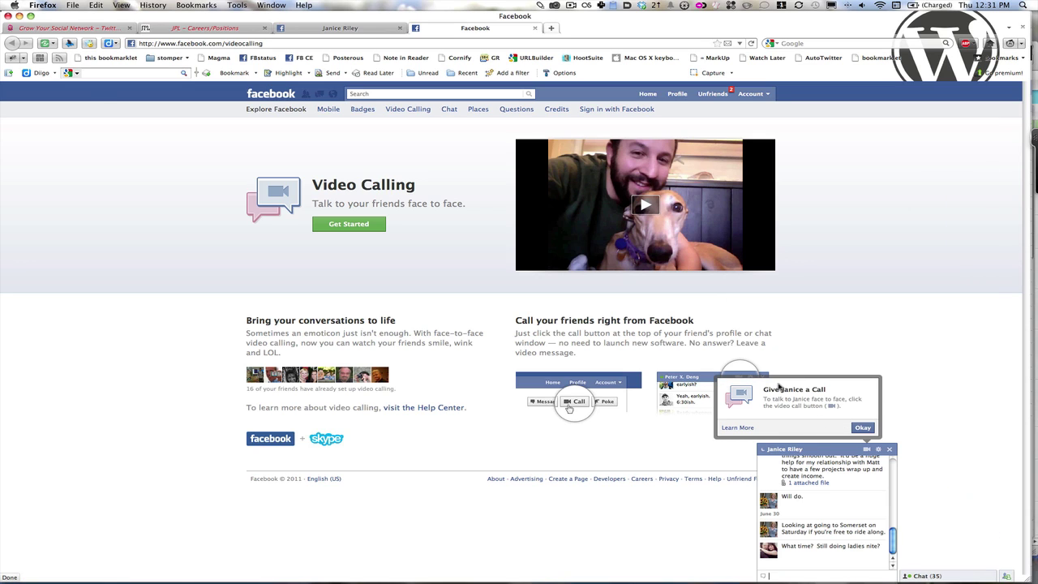
left_click(866, 429)
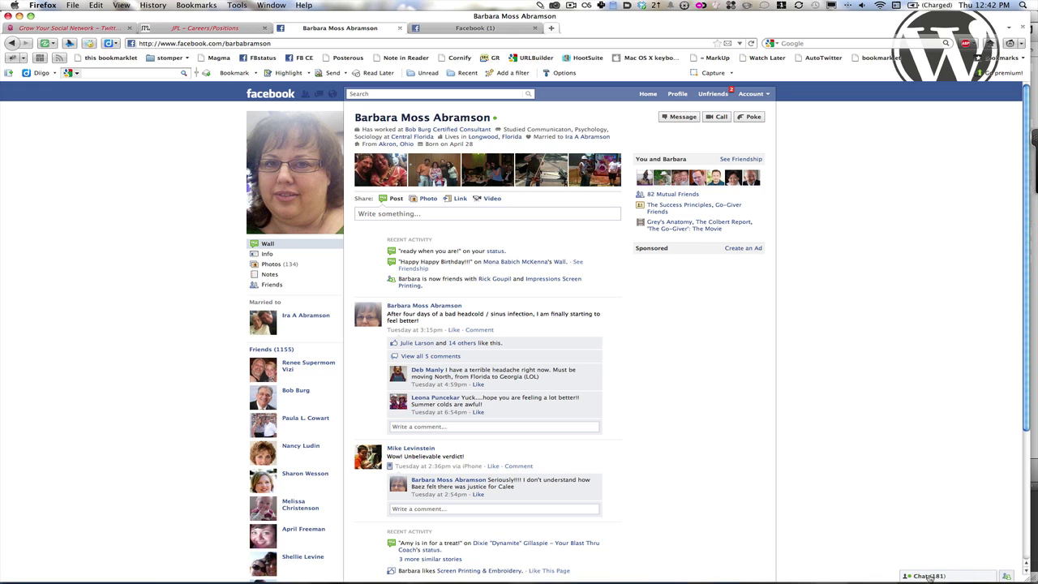
left_click(929, 576)
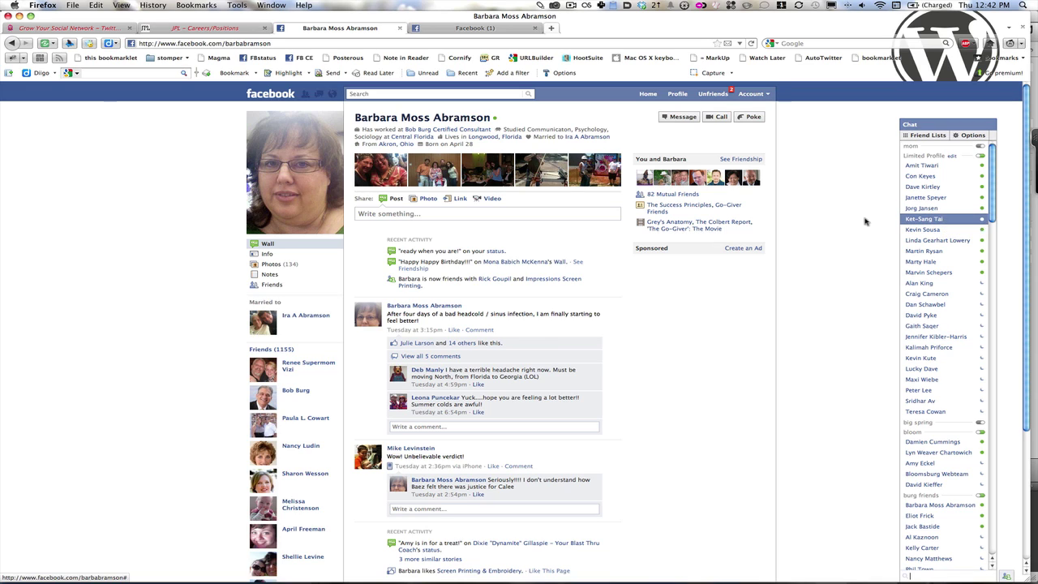
left_click(800, 118)
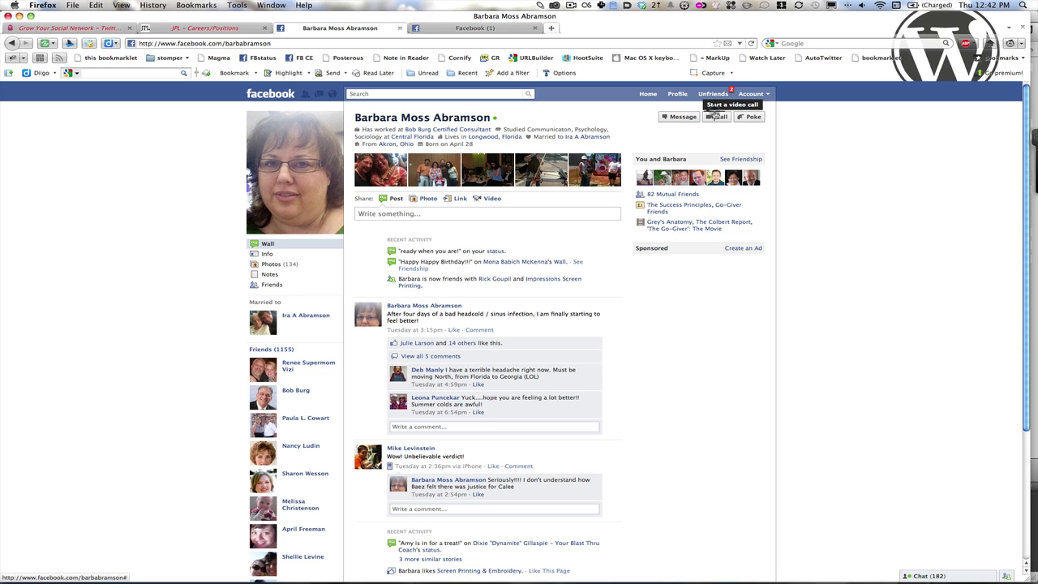
key("ctrl+alt+super+d")
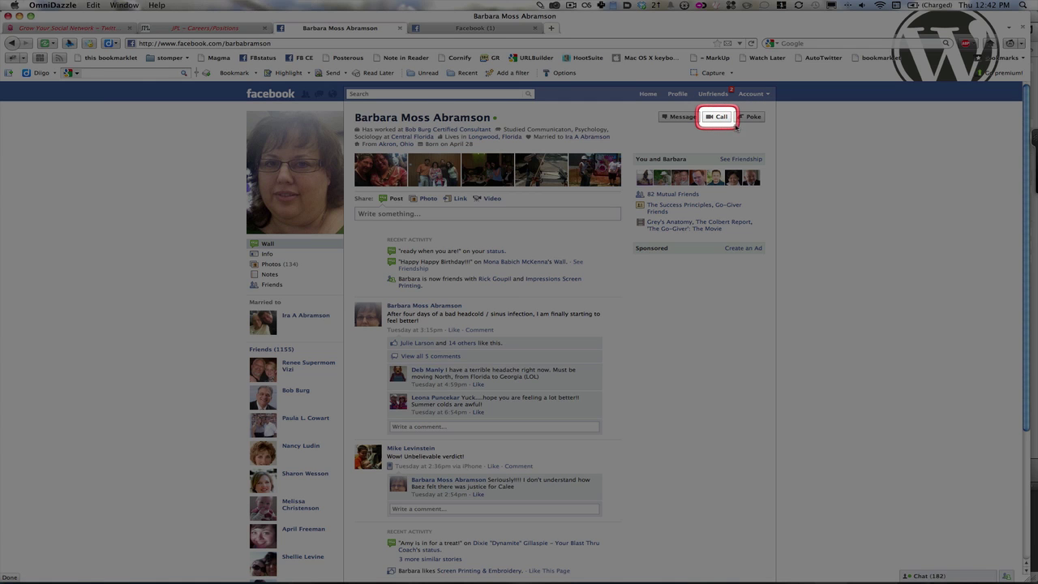
left_click(716, 118)
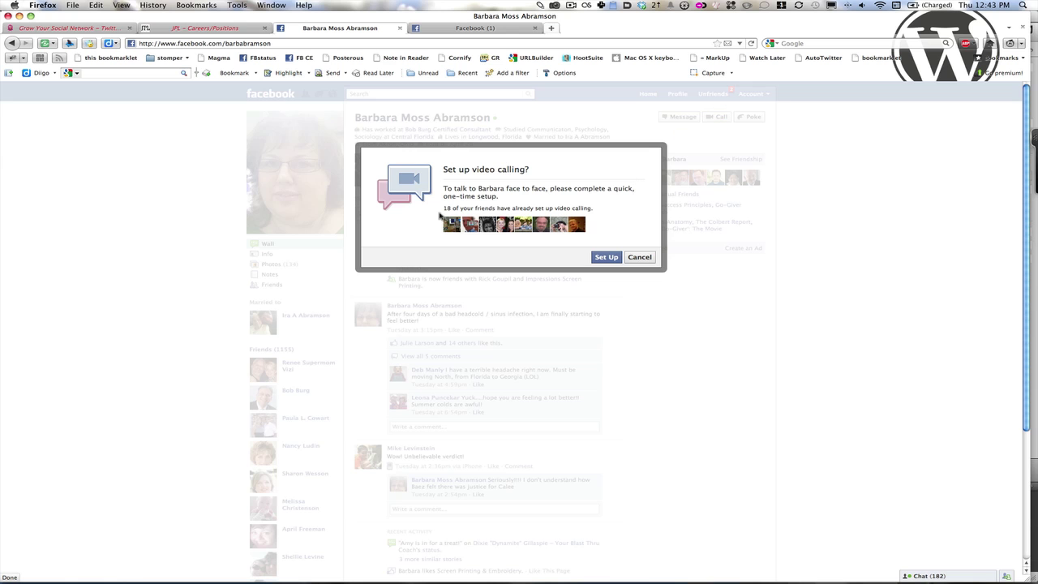
Start the one-time video calling setup and allow the Facebook Java applet access
left_click(612, 258)
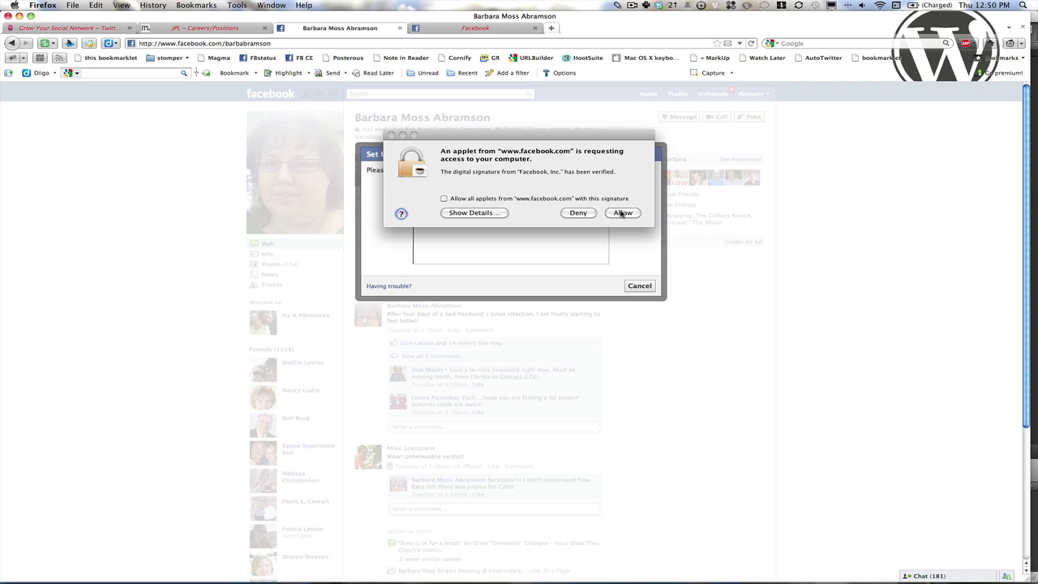
left_click(622, 212)
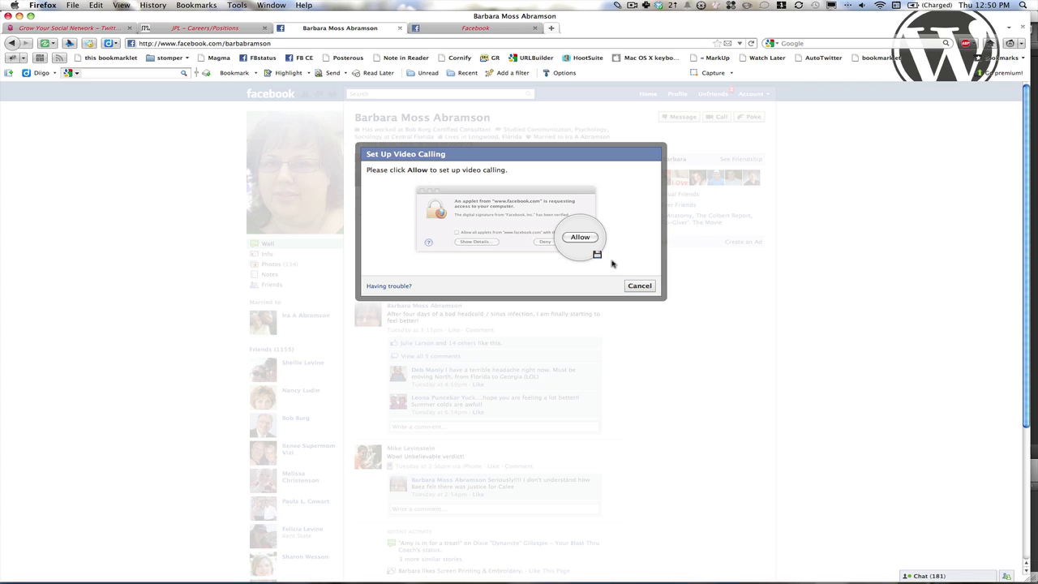